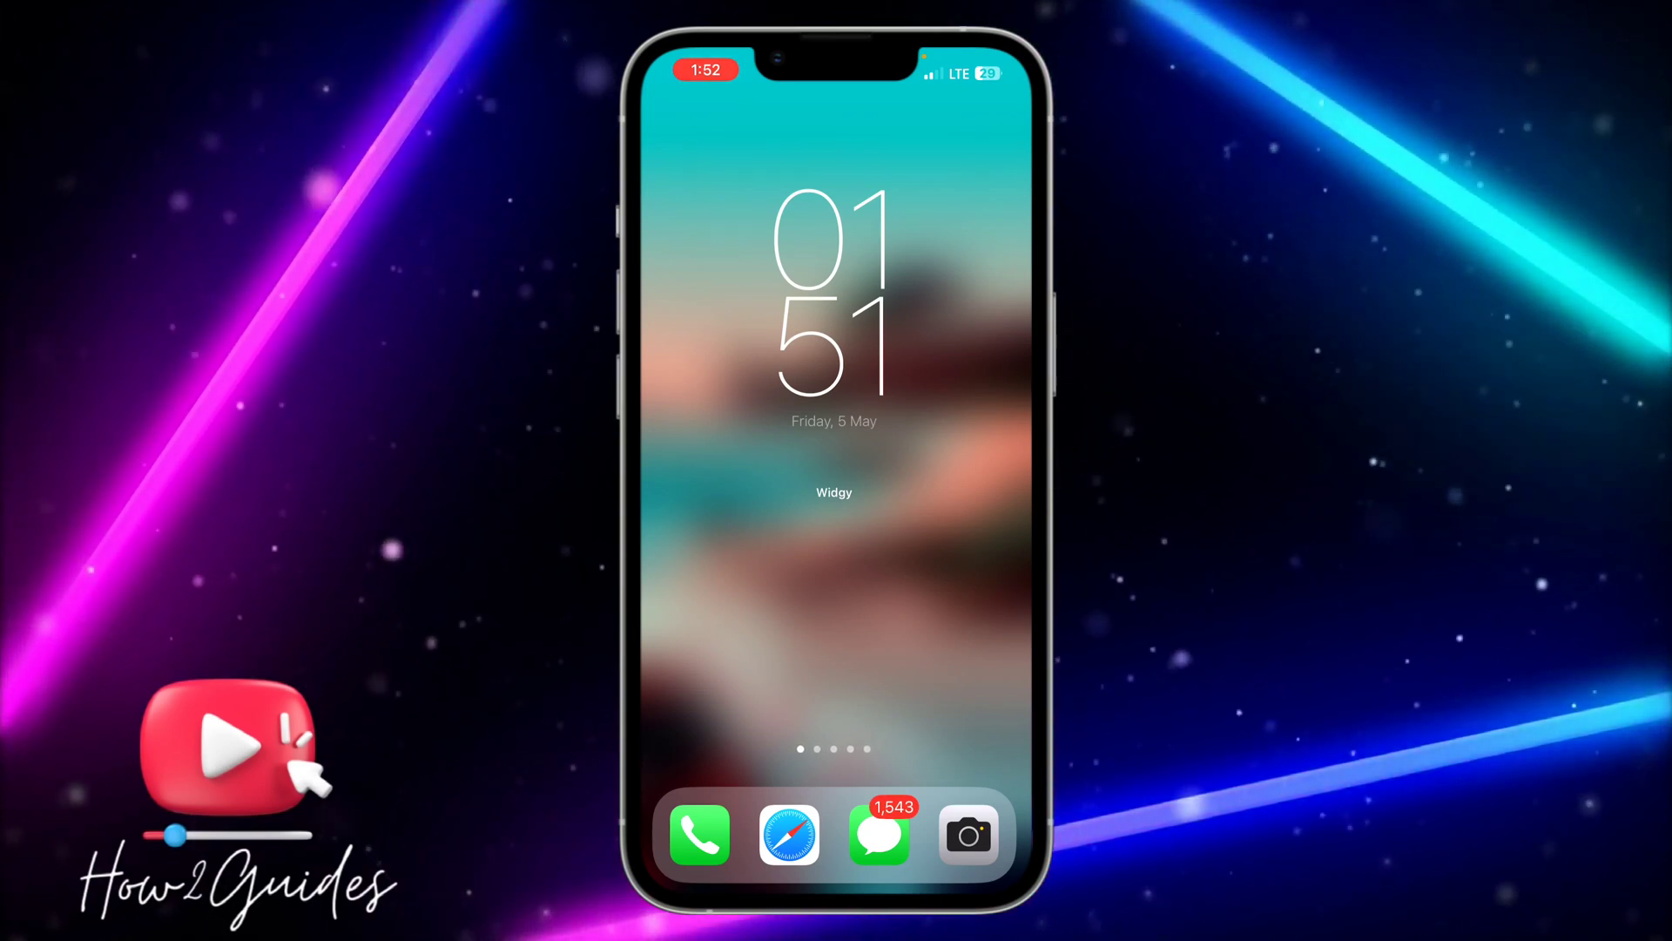
- Swipe from the widget page to the page of app icons
drag(941, 522, 705, 524)
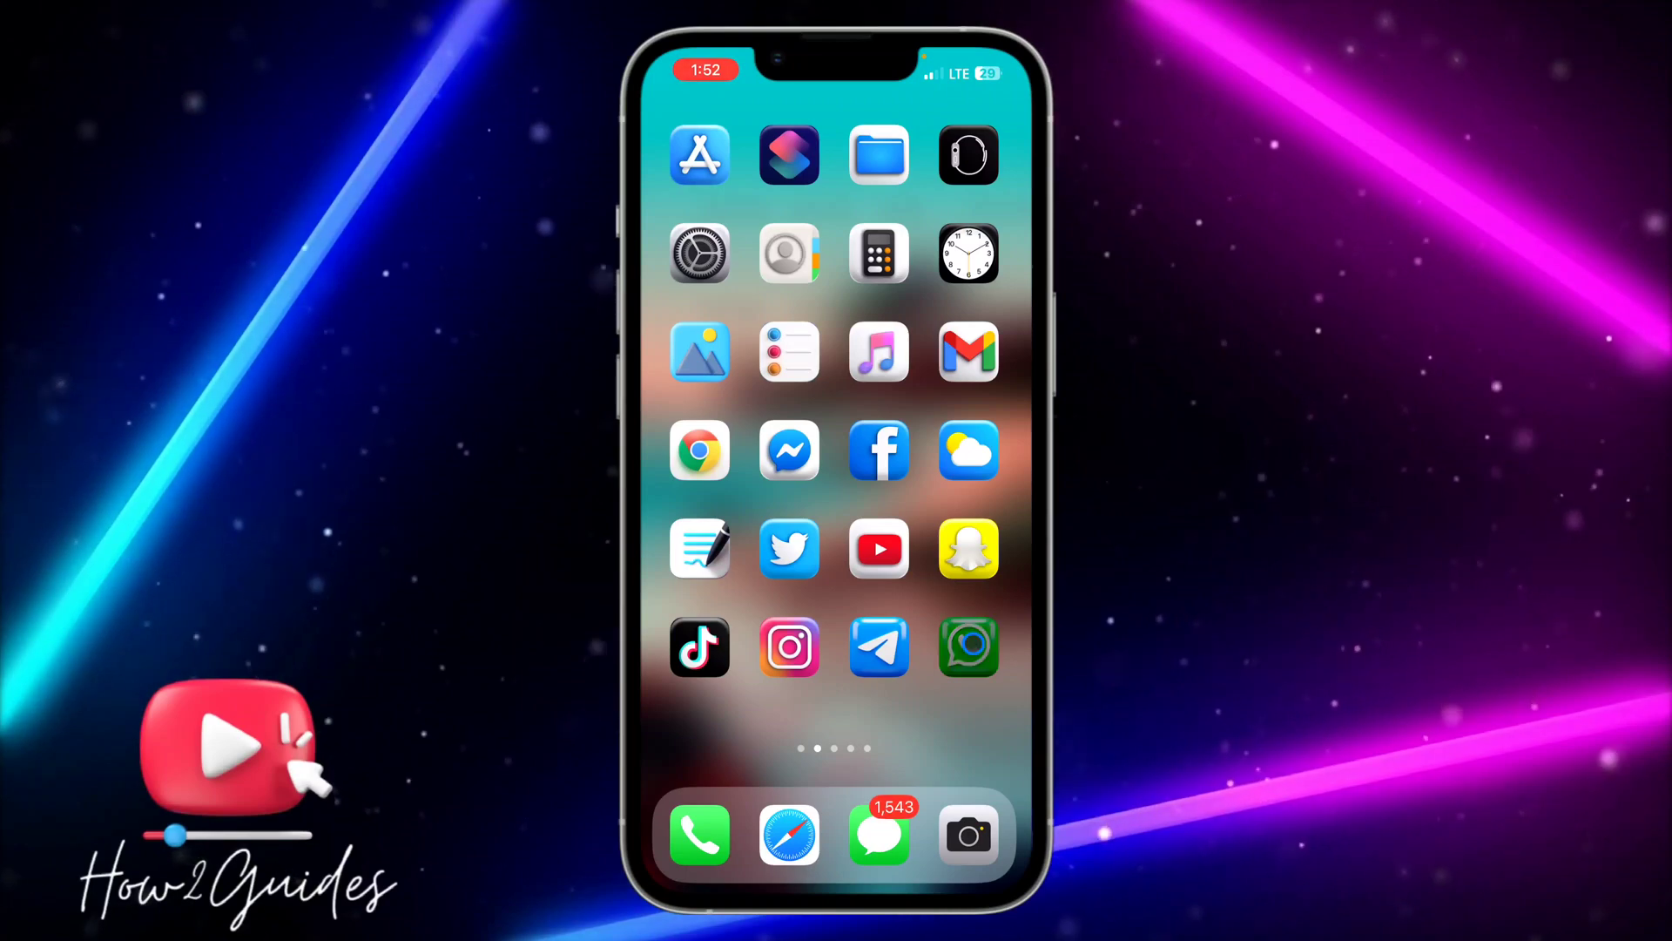
- Launch WhatsApp and reach the Linked Devices page via Settings
click(970, 643)
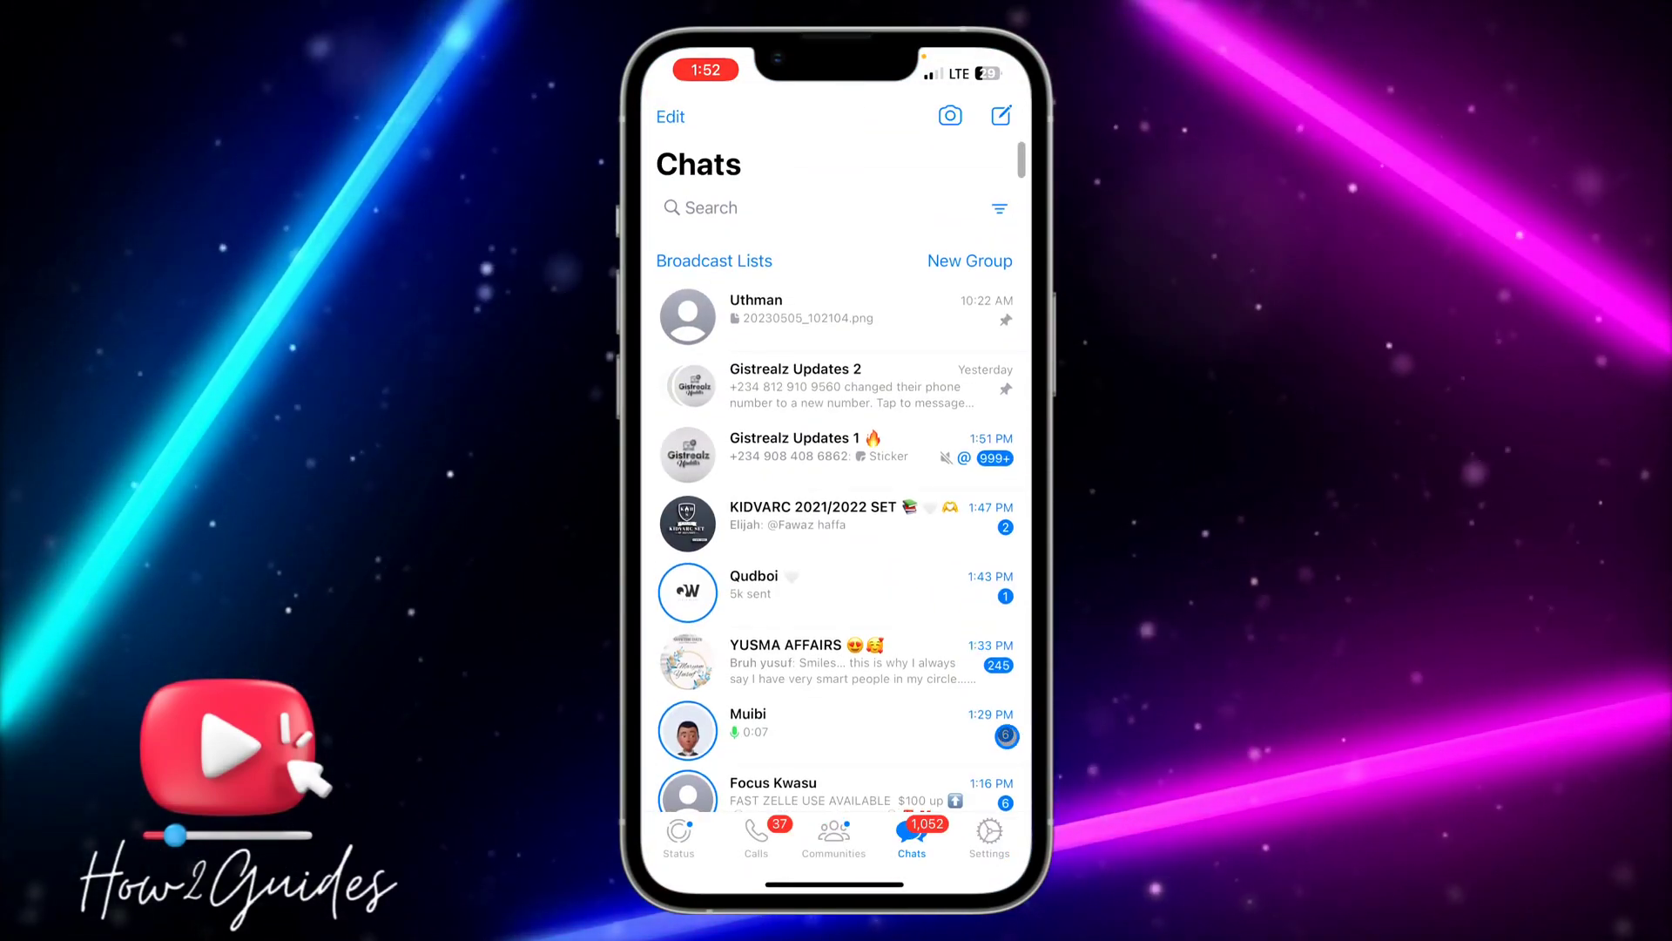
click(1012, 856)
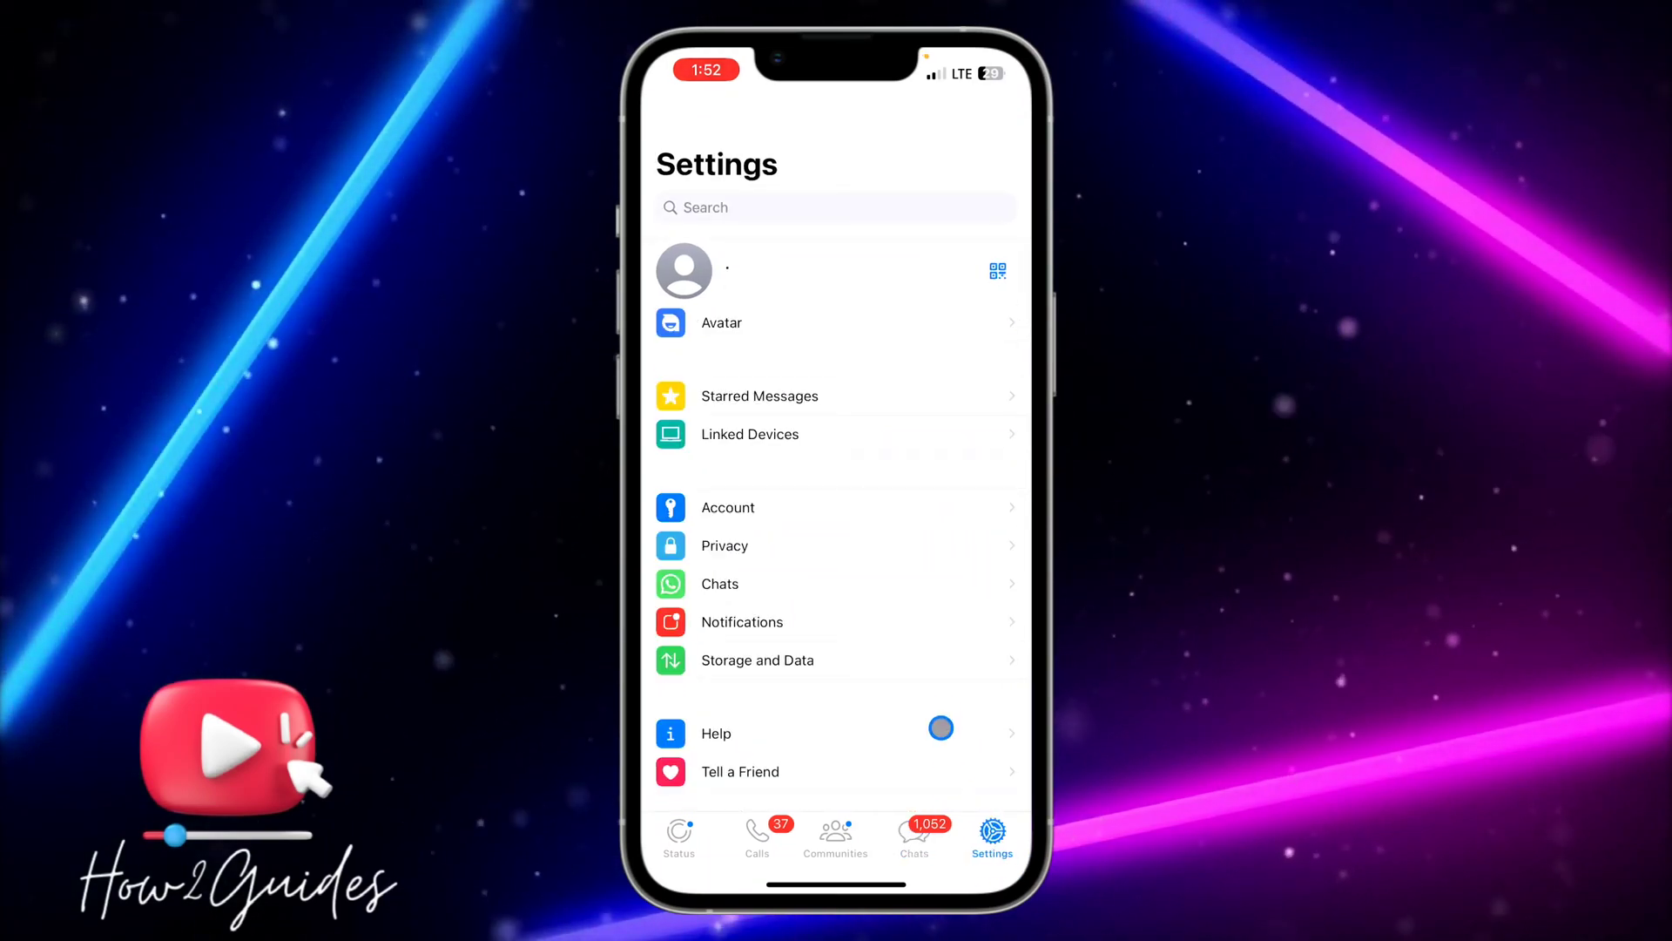
click(808, 441)
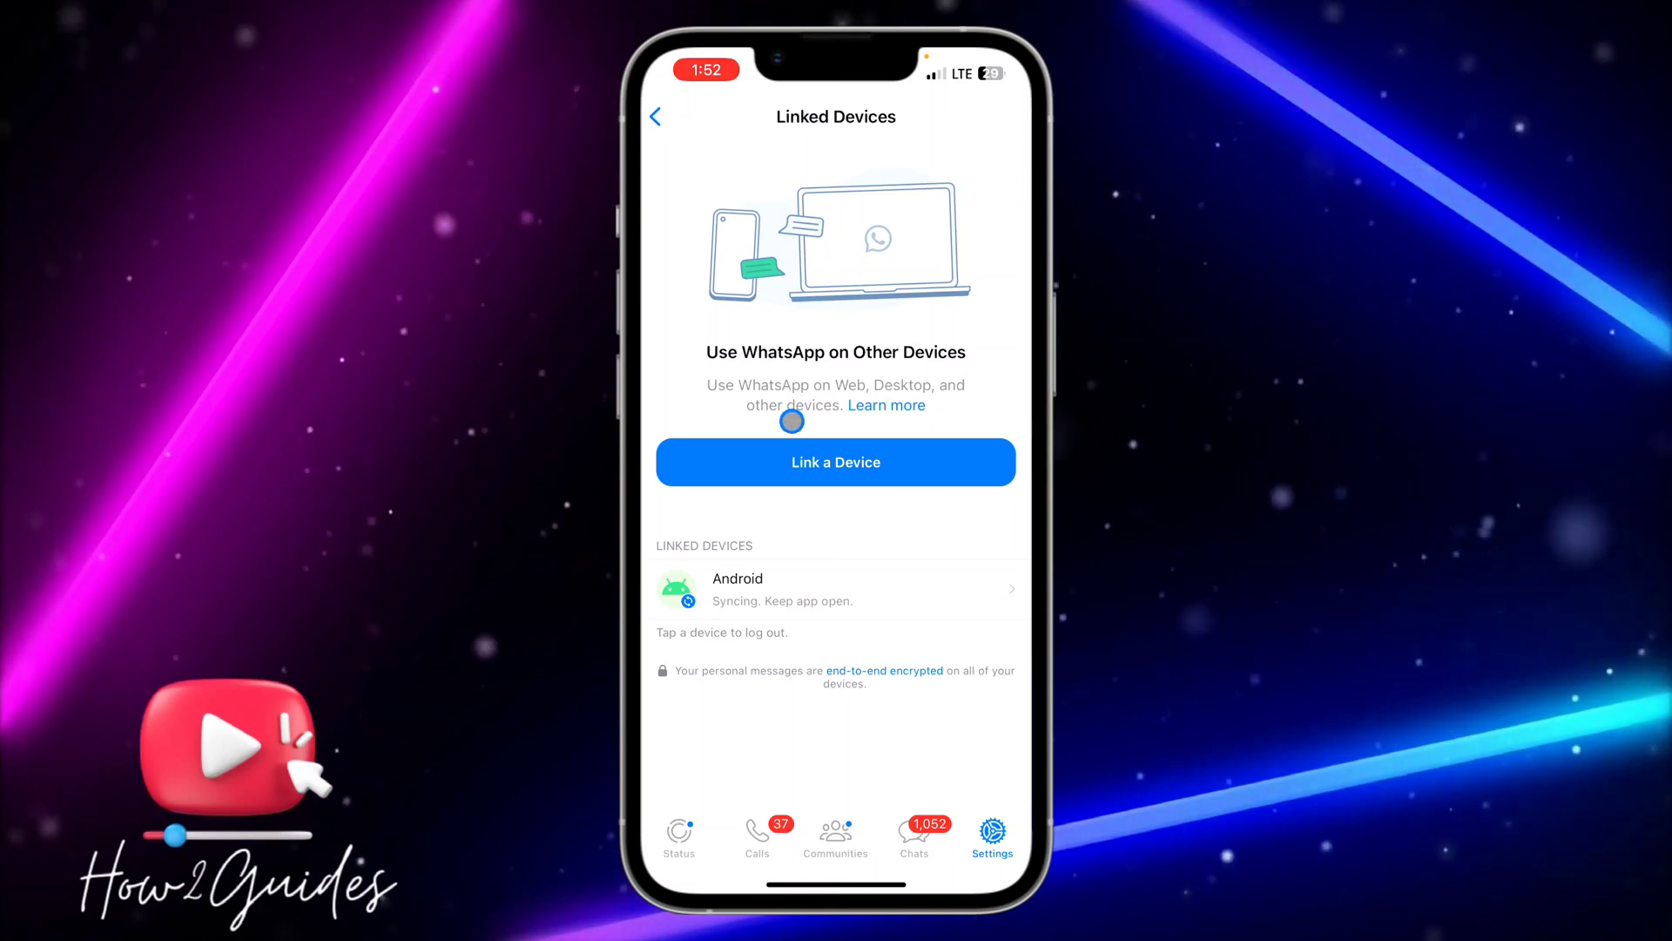
- Log out the linked Android device and confirm, leaving no linked devices
click(840, 589)
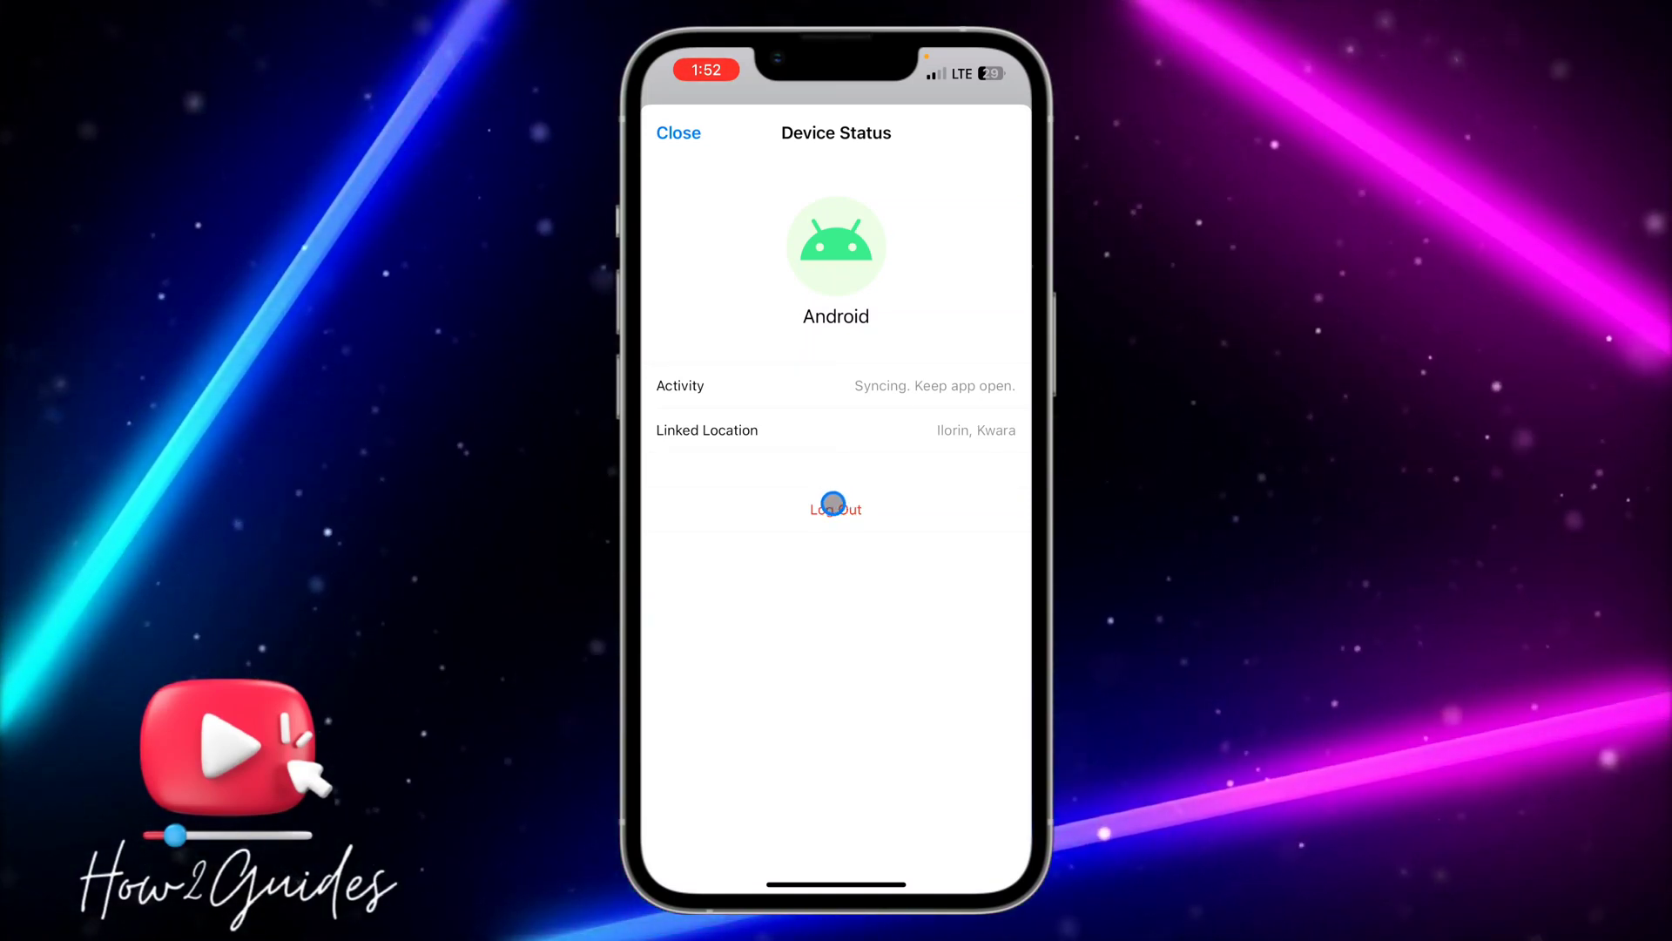
click(831, 506)
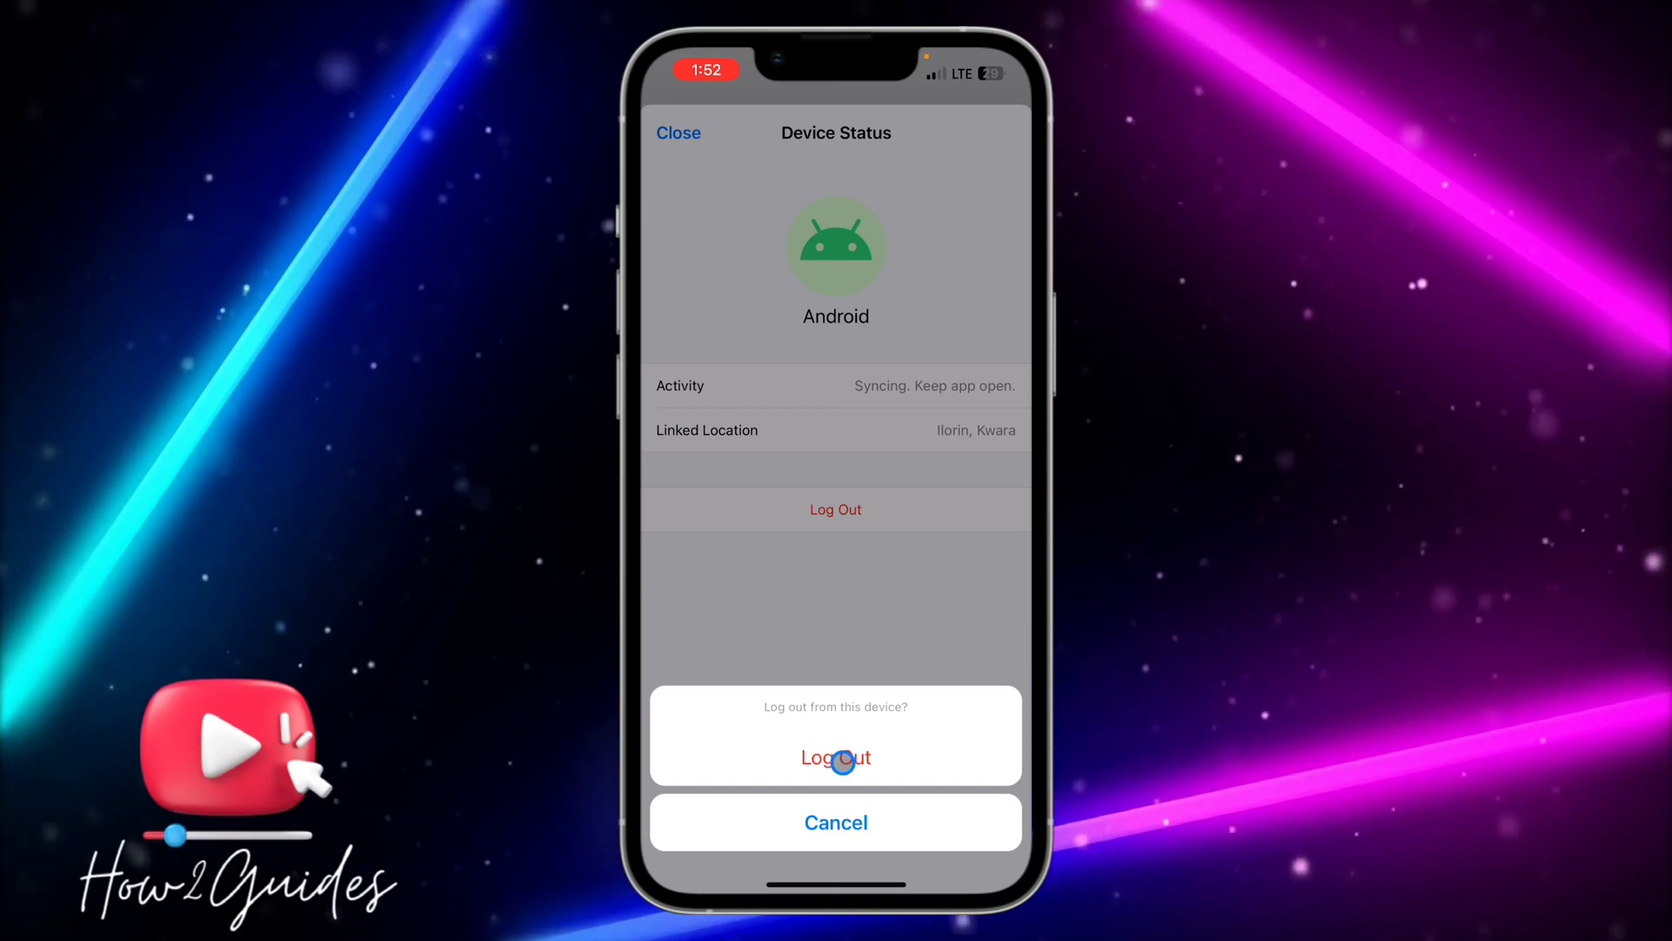
click(842, 760)
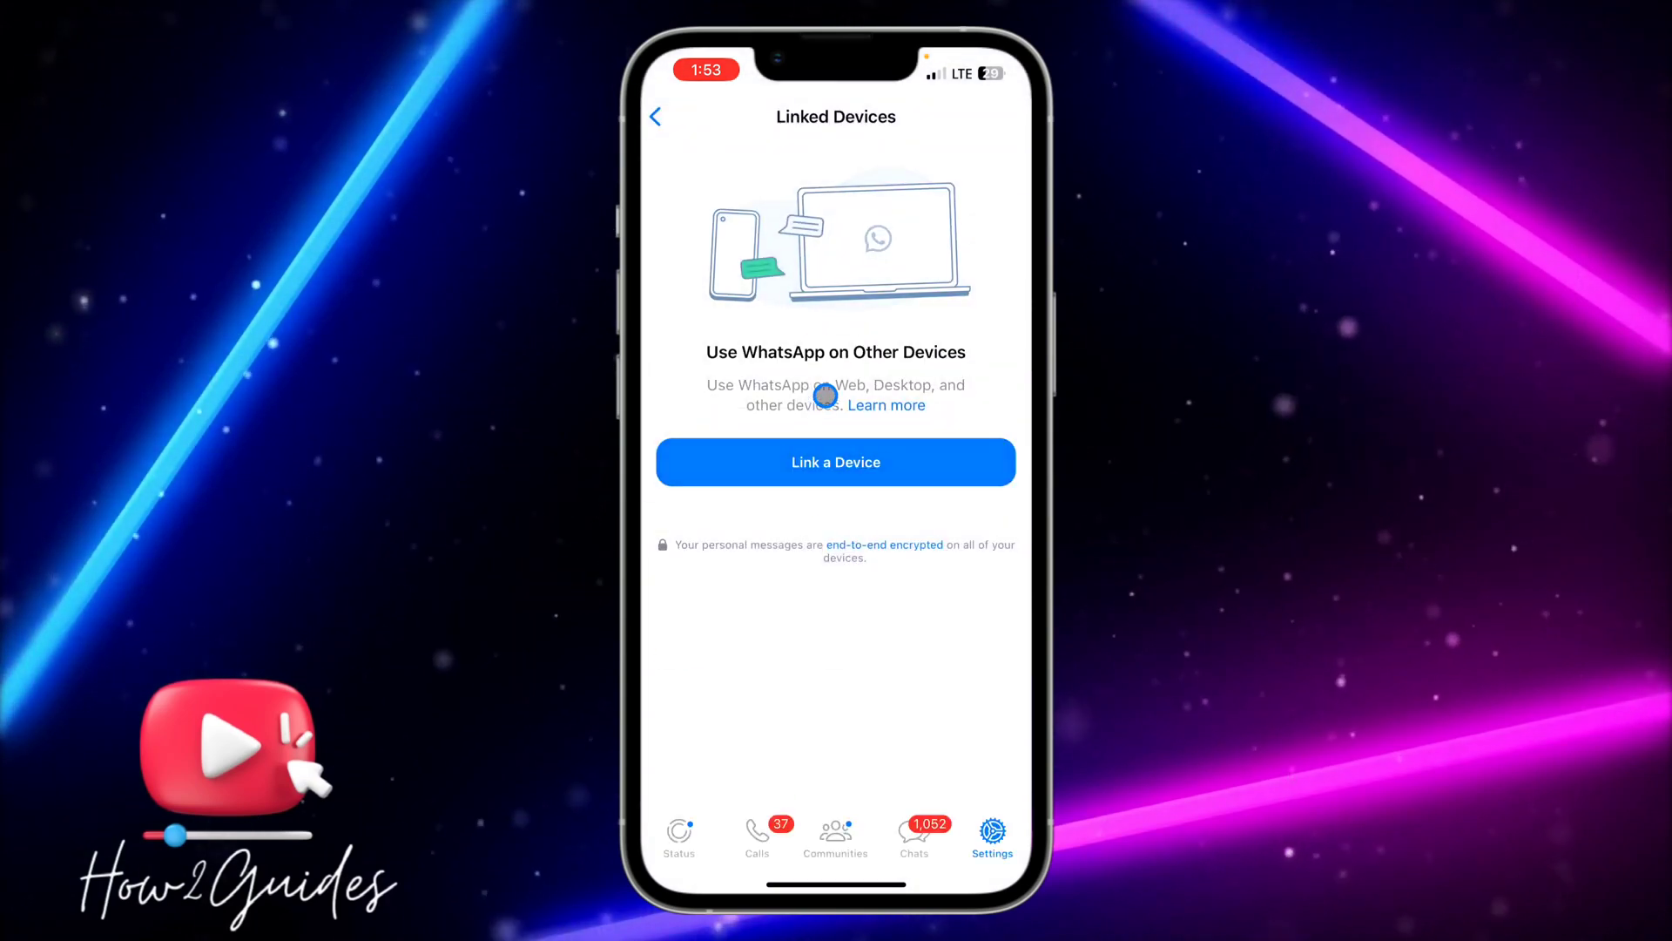
- Go back to Settings and reach Screen Lock under Privacy
drag(646, 397, 813, 400)
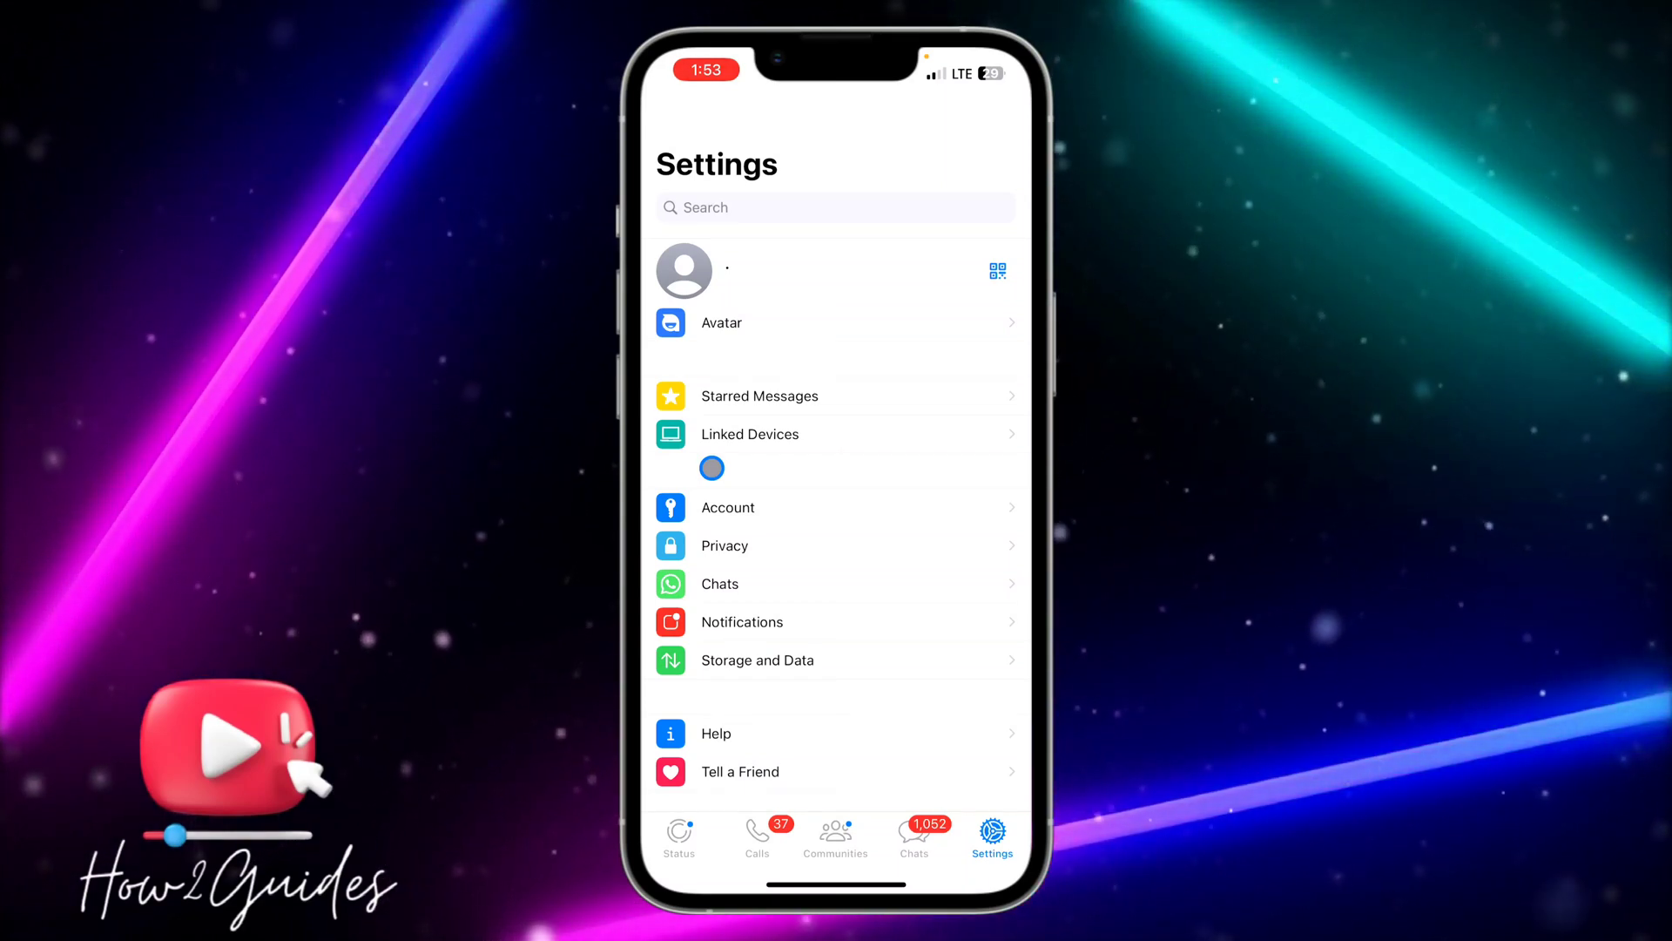
click(805, 552)
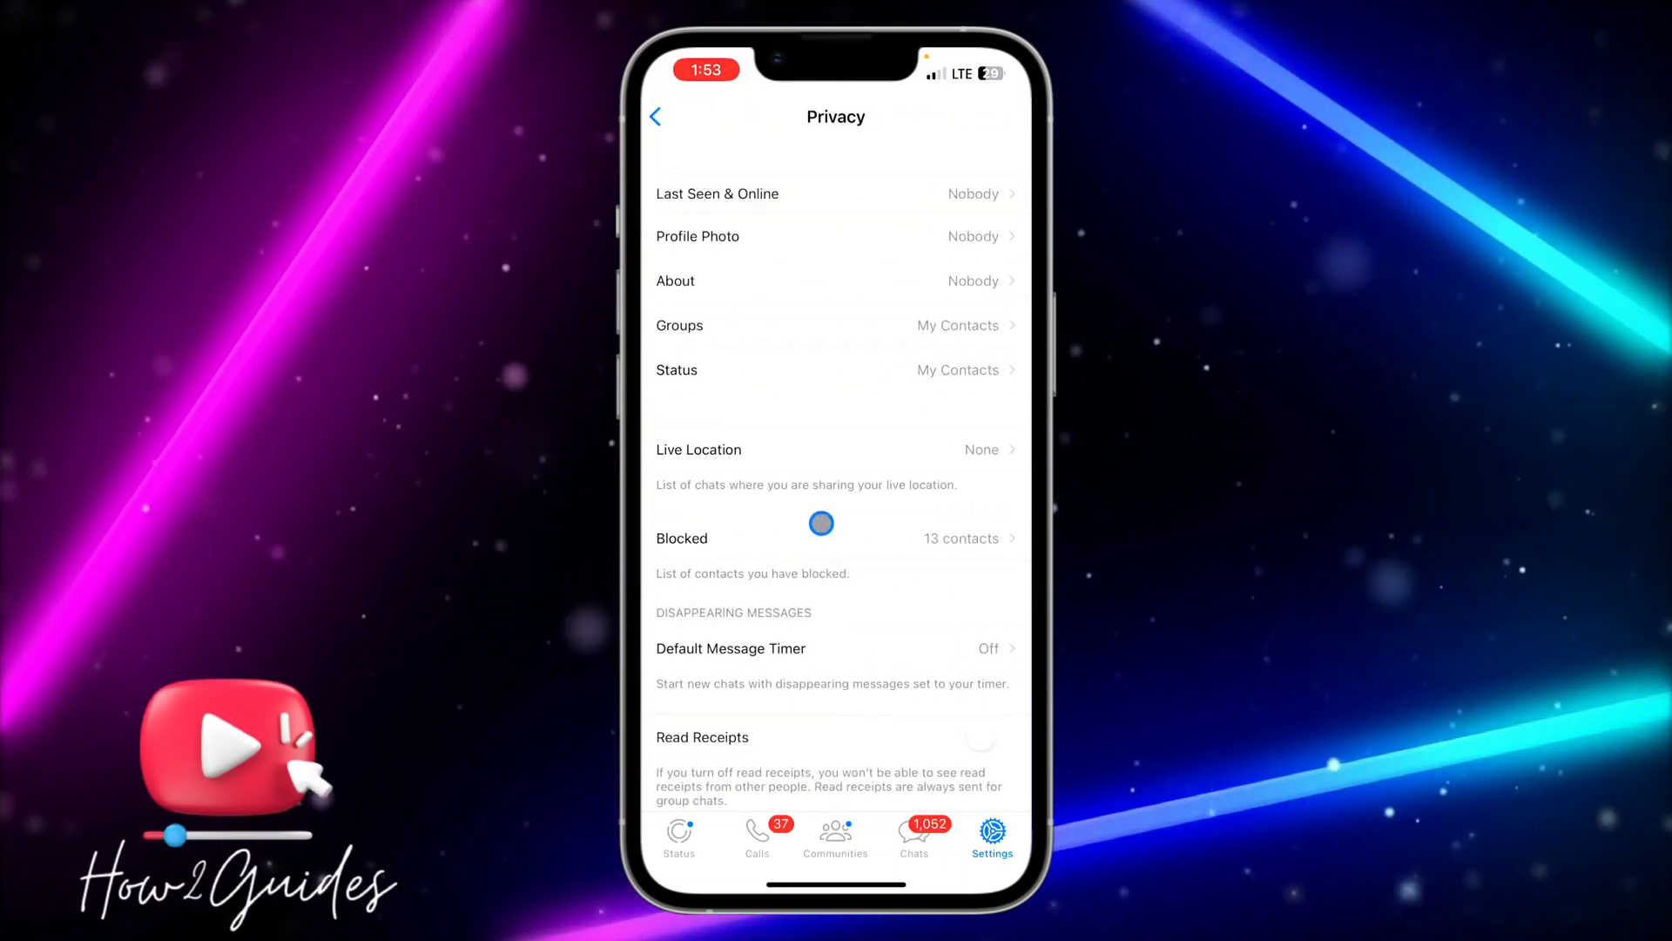
scroll(821, 524, down, 2)
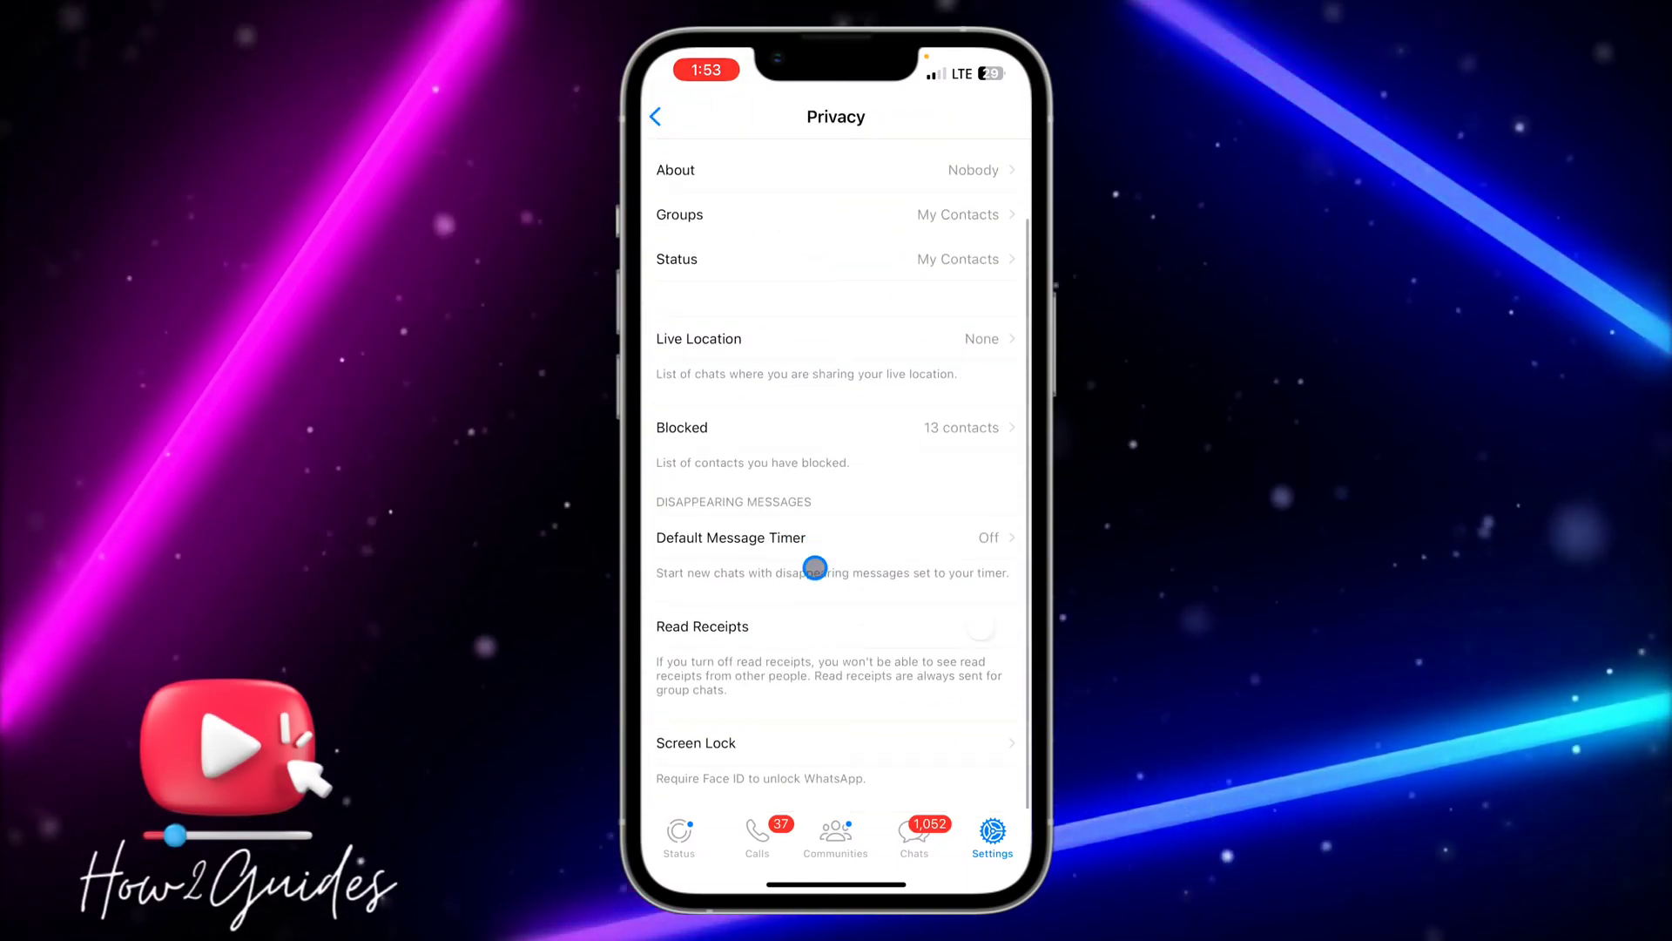
click(836, 738)
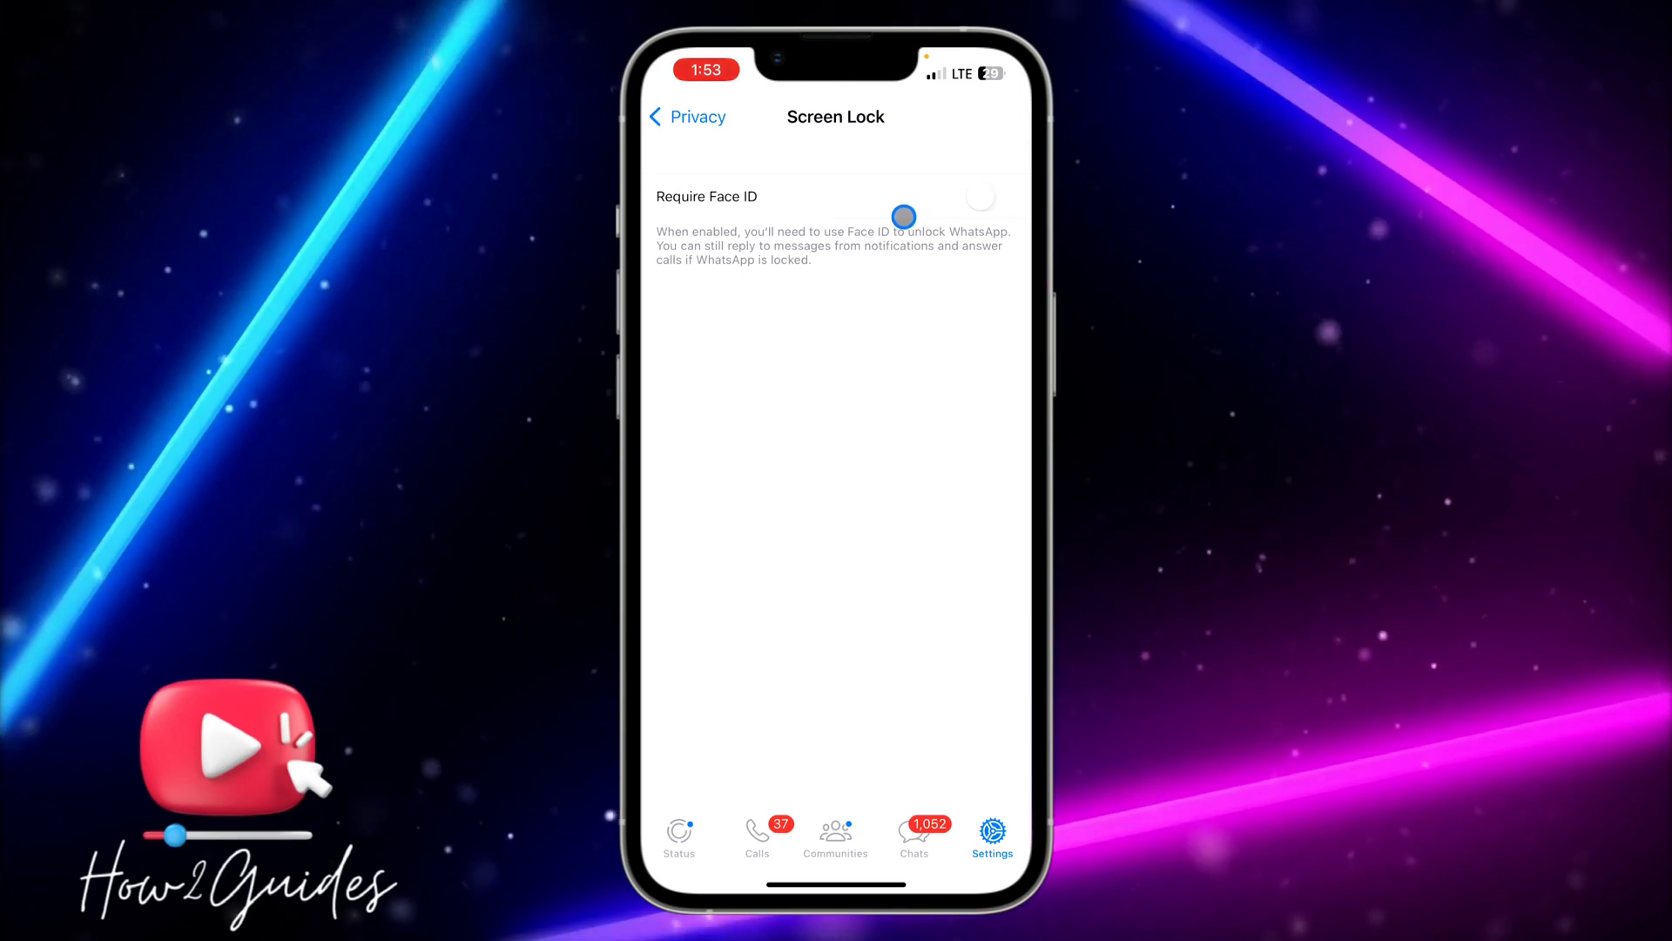
- Enable Require Face ID and set the lock delay to Immediately
click(987, 197)
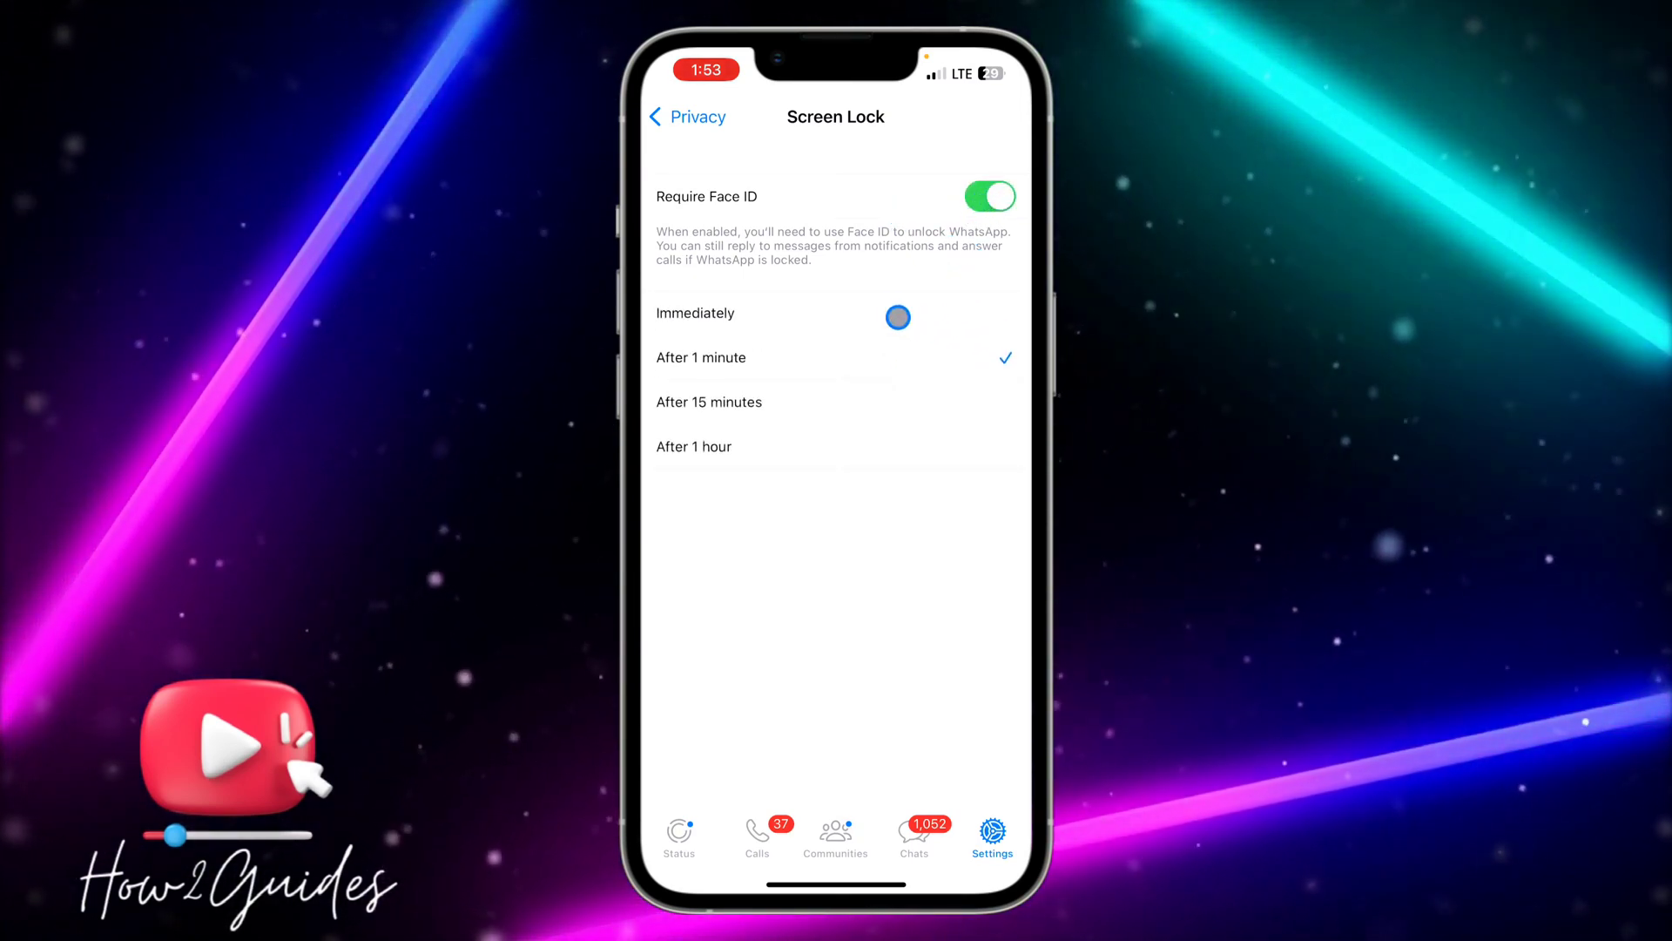
click(903, 308)
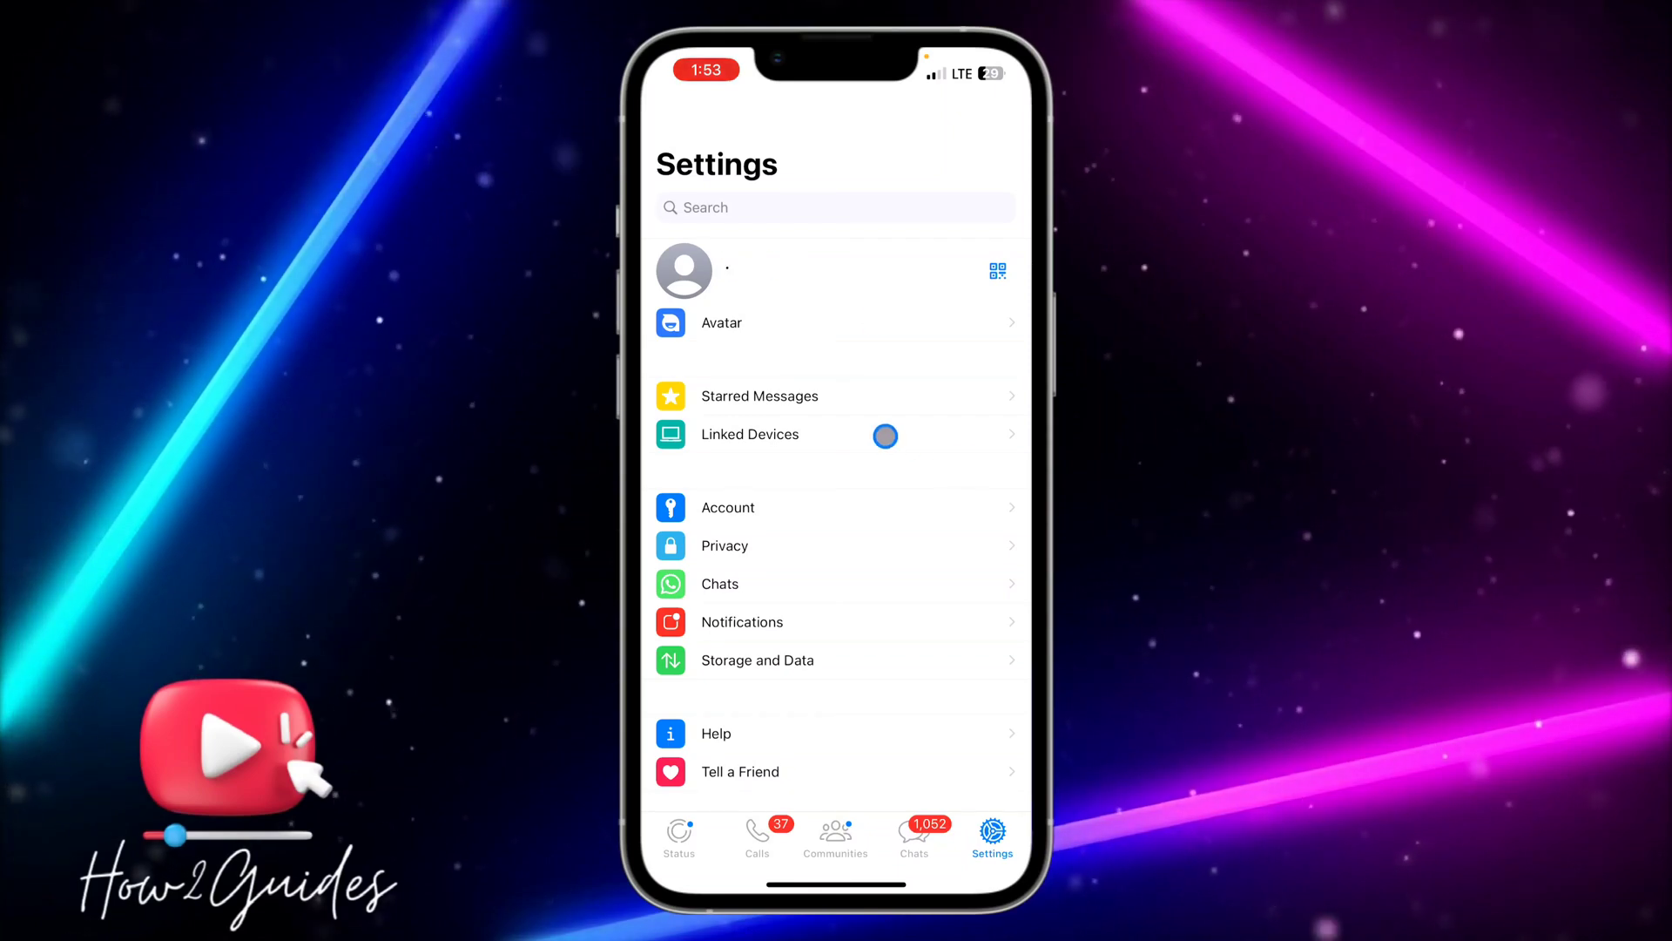
- Check Linked Devices is empty, then pull down Control Center over the home screen
click(883, 435)
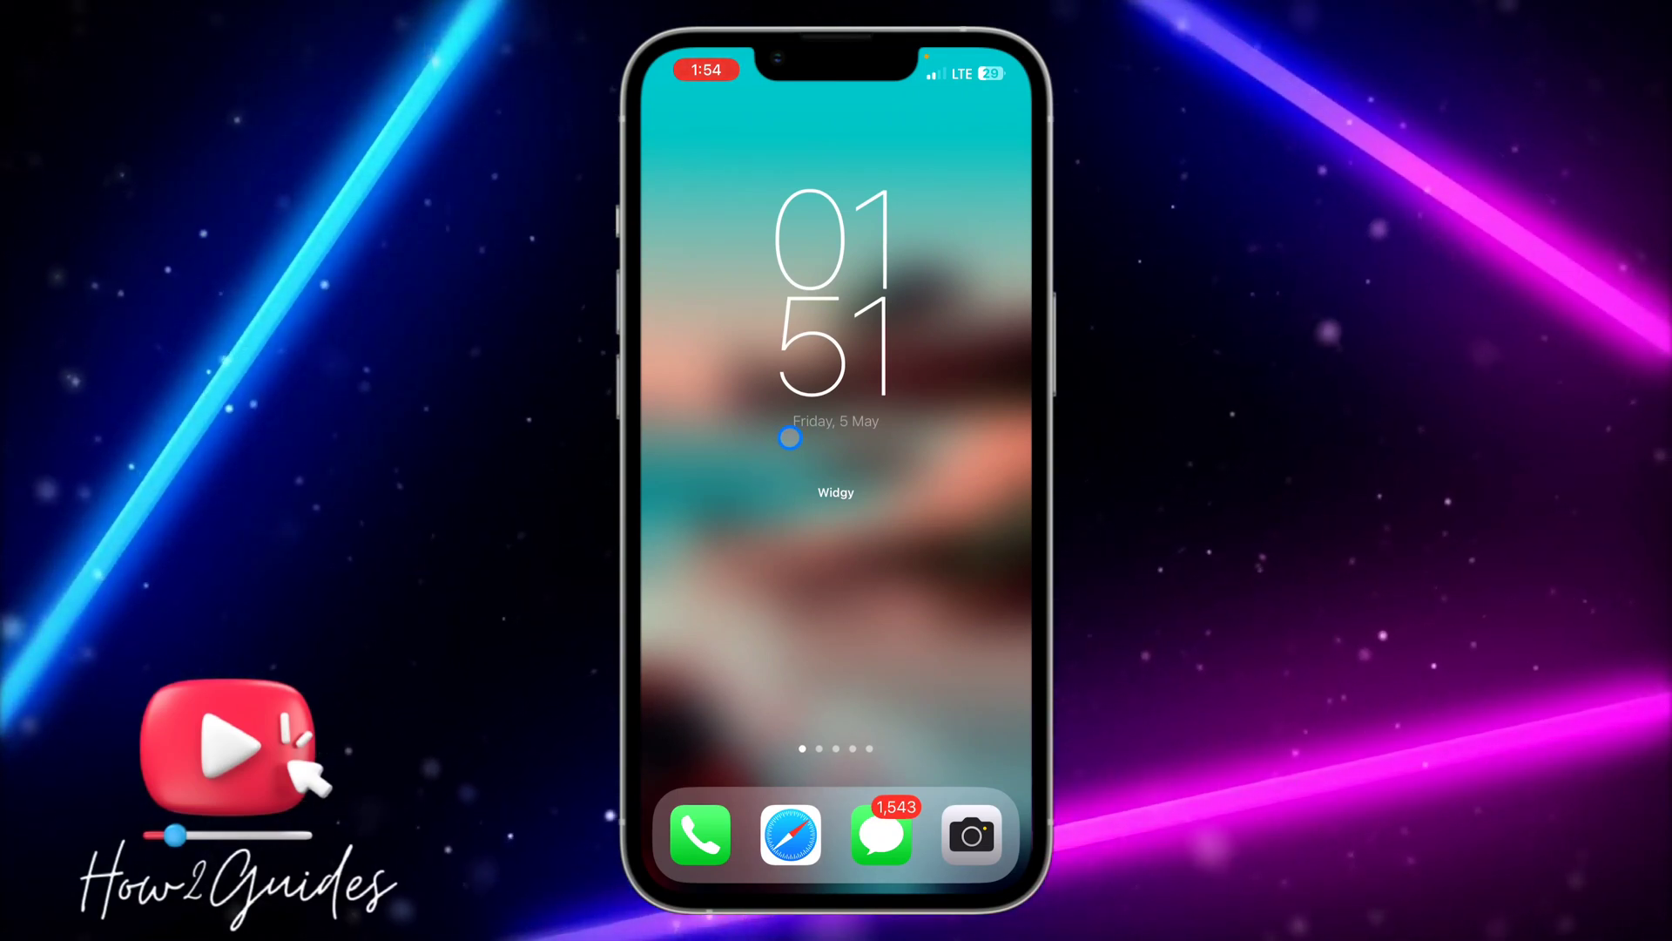
drag(974, 65, 974, 432)
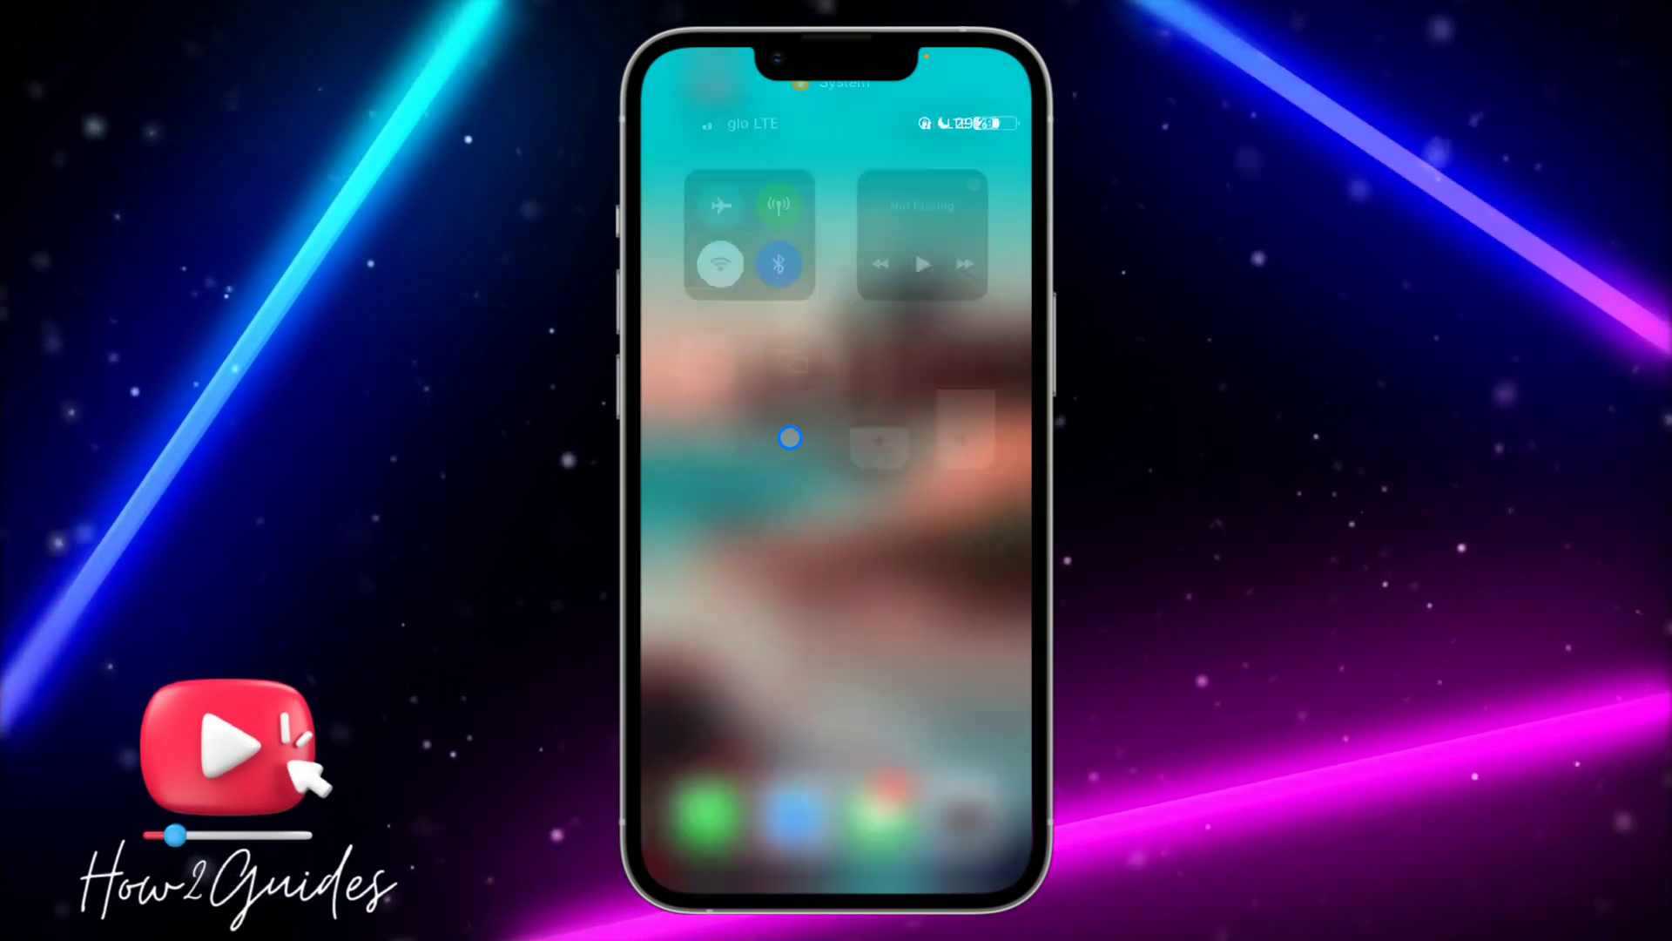